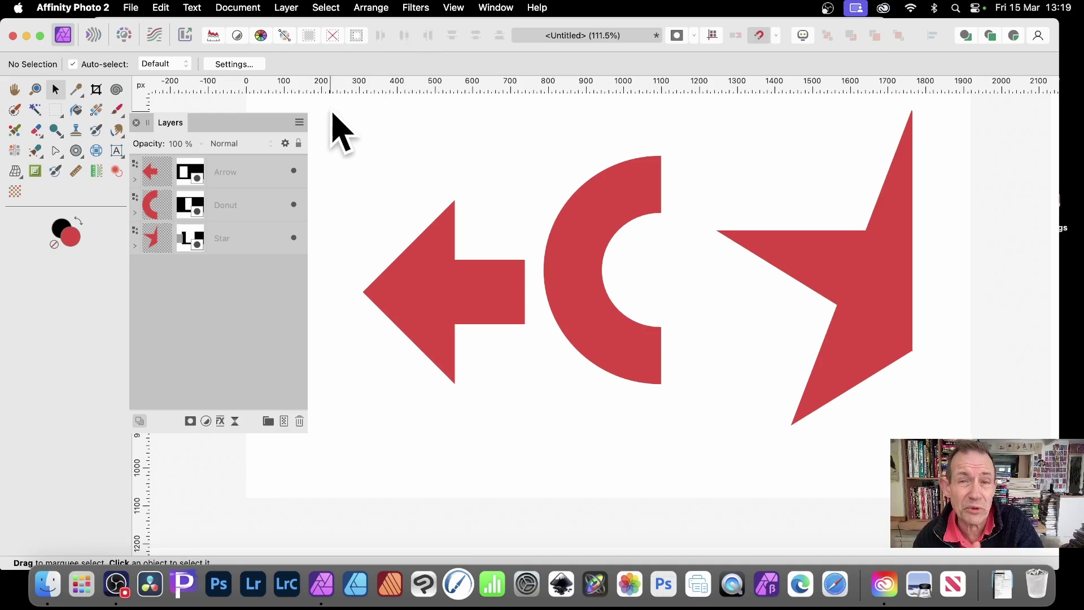
Select the Arrow, Donut and Star shapes and delete all three.
drag(326, 100, 1011, 443)
key(super+alt+s)
key(Delete)
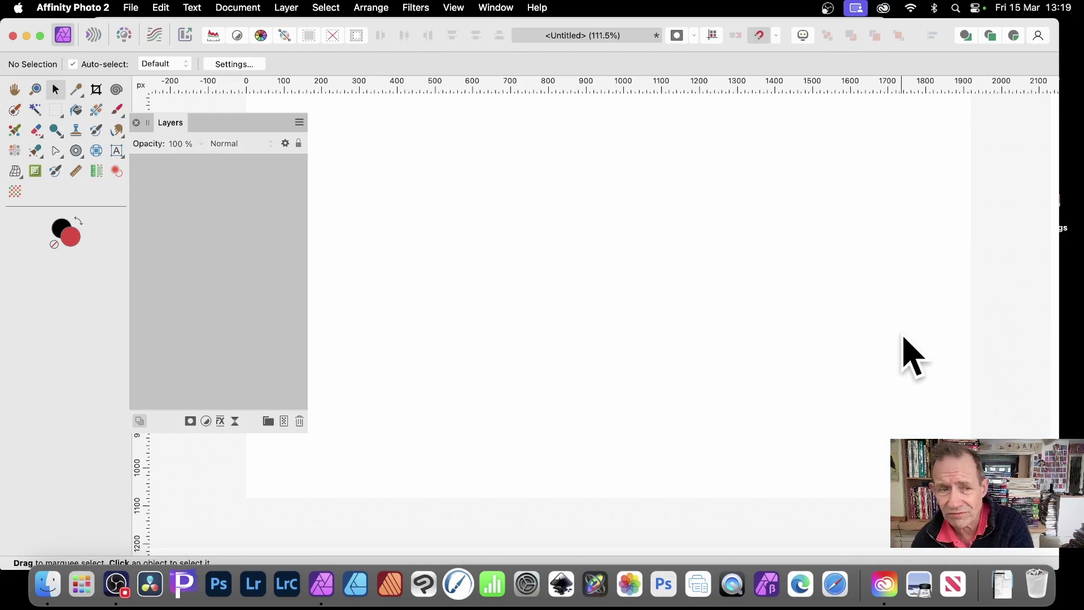
Draw a red donut in the page centre with the Donut Tool.
click(76, 150)
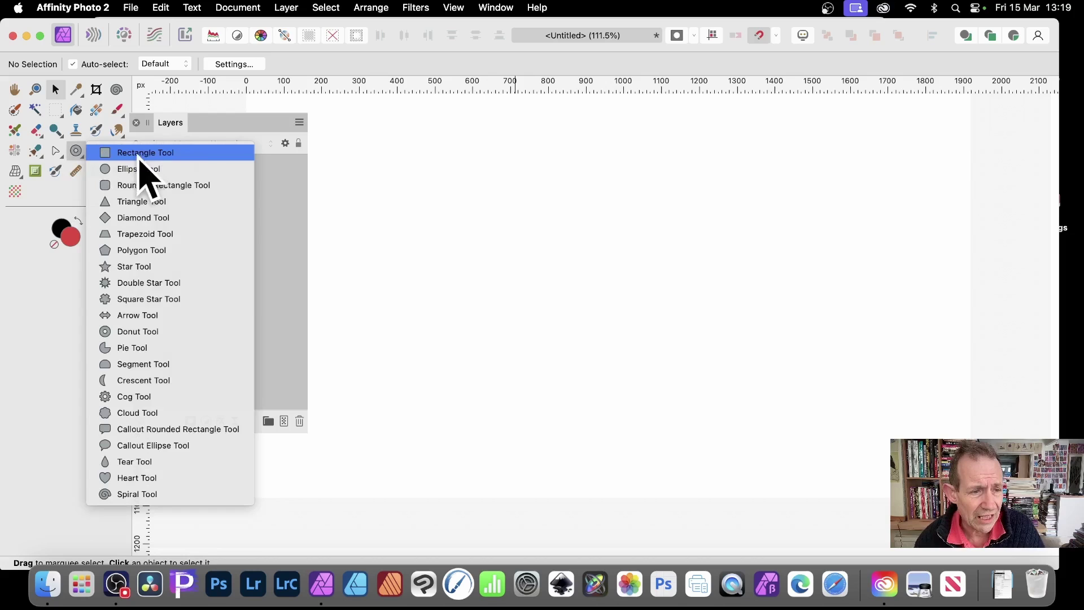
click(152, 335)
drag(389, 140, 760, 458)
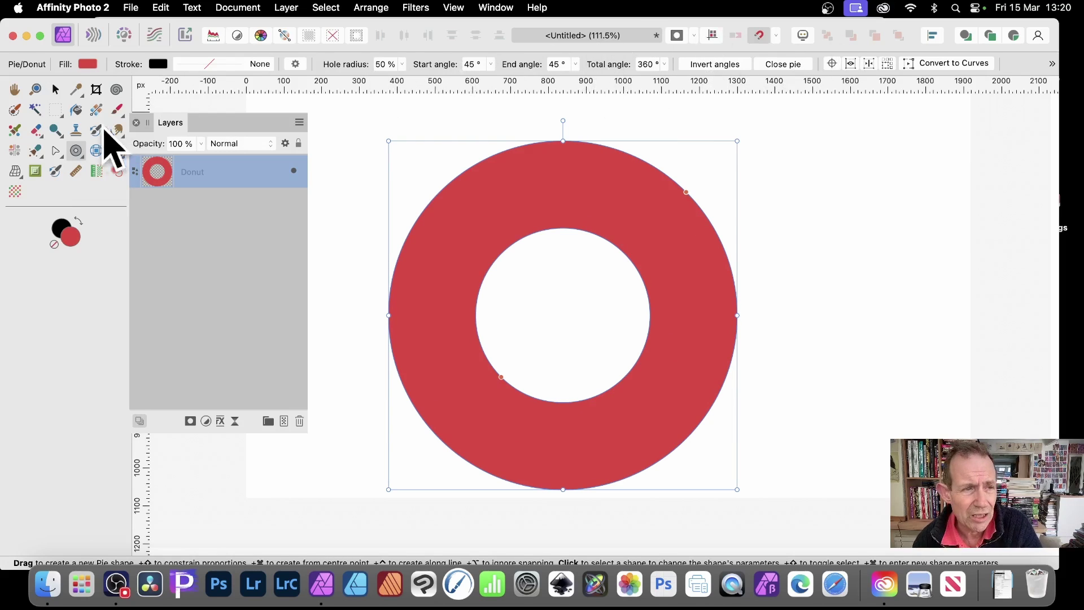
Mask the donut to a rectangular selection over its left side, then deselect.
click(57, 109)
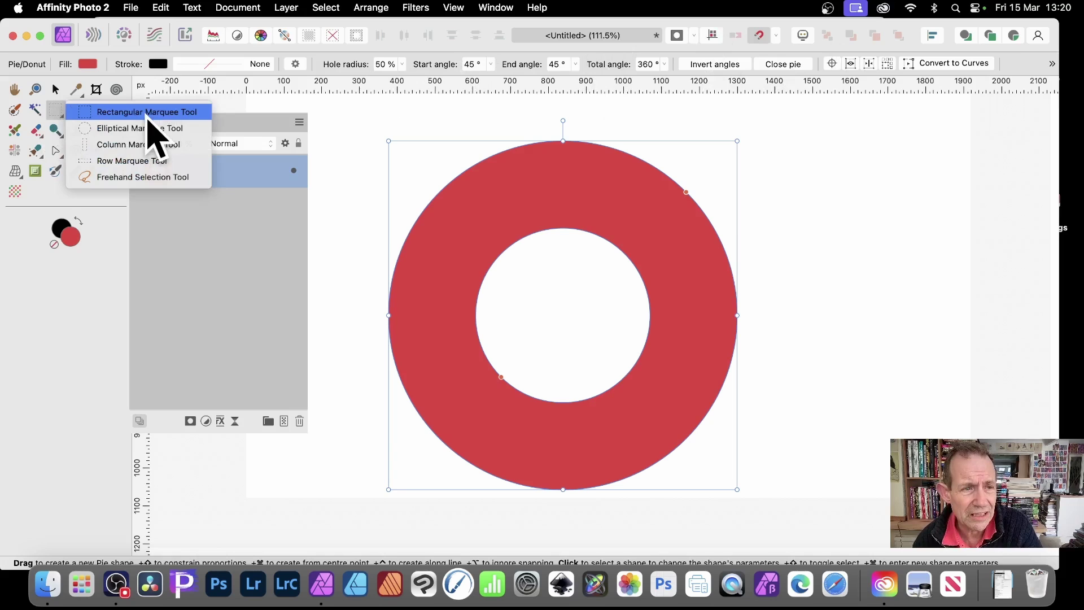
click(148, 112)
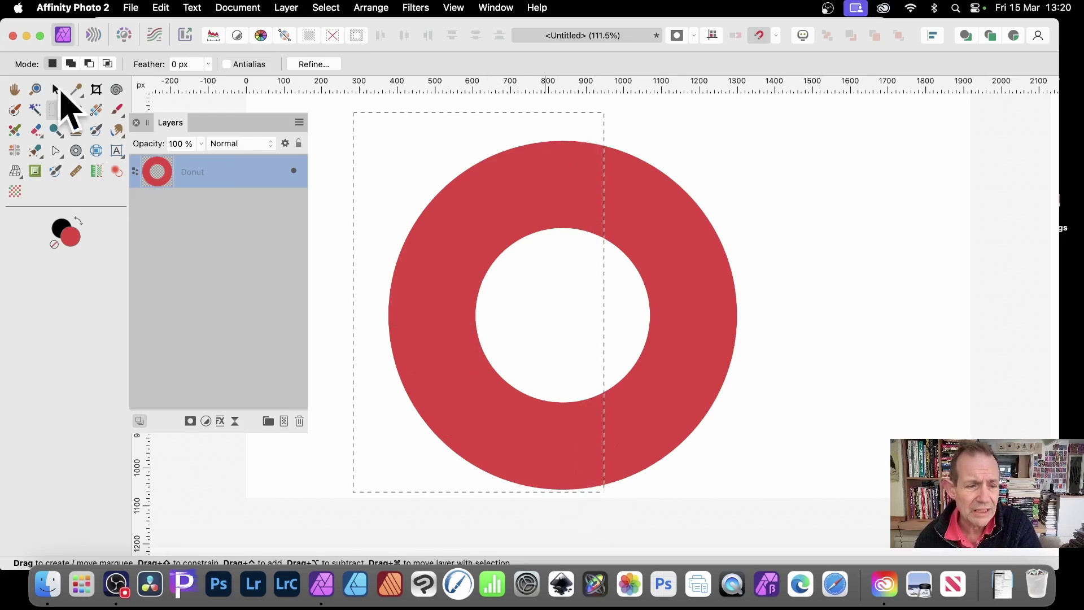
click(190, 421)
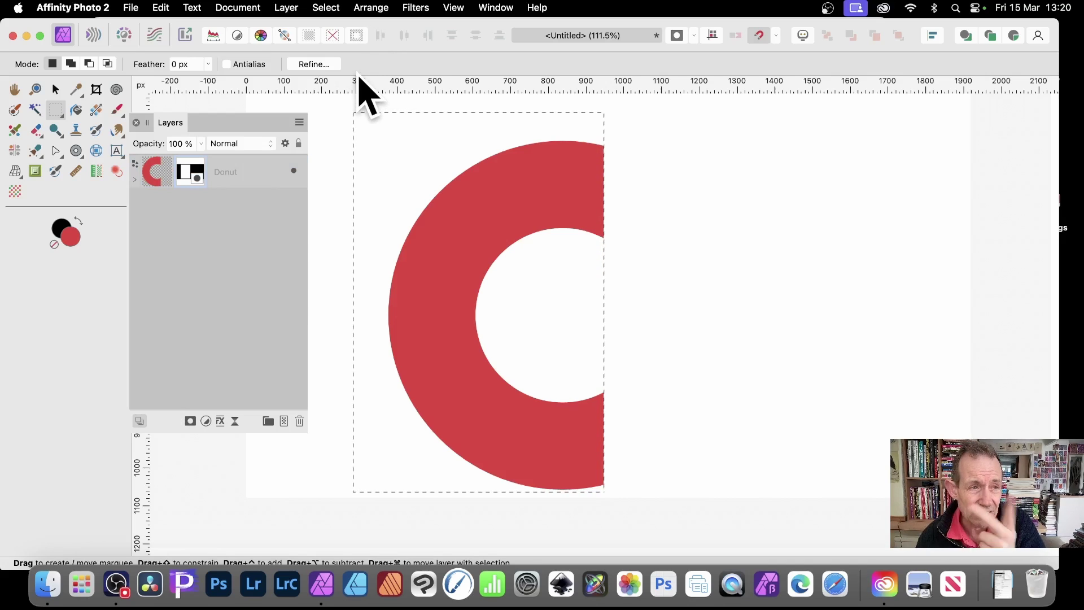
click(327, 8)
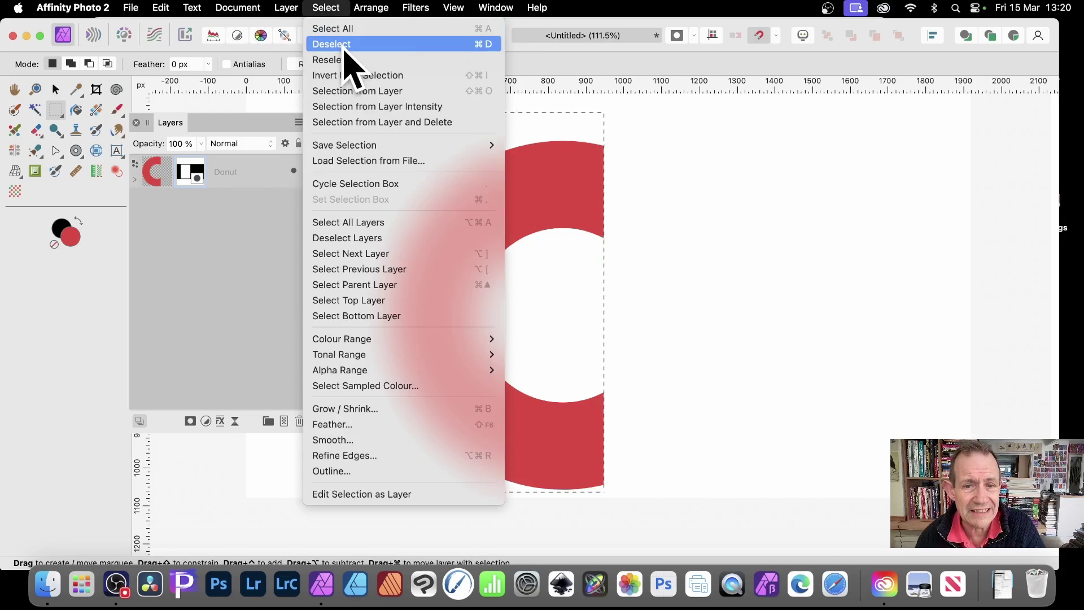
click(342, 43)
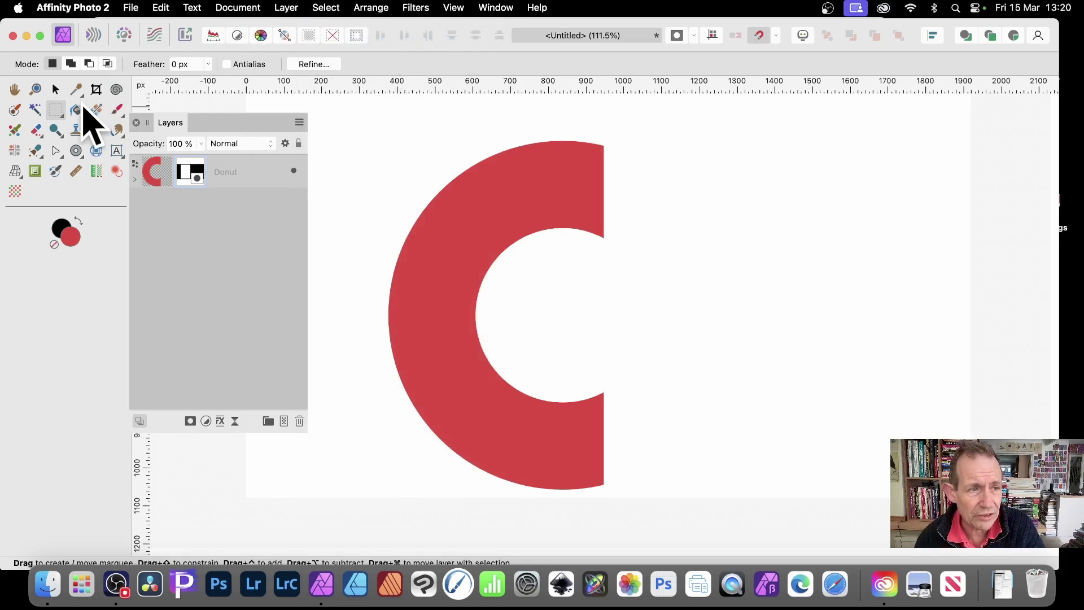
Select the Donut shape inside its layer and drag it until the fixed mask edge halves it.
click(56, 89)
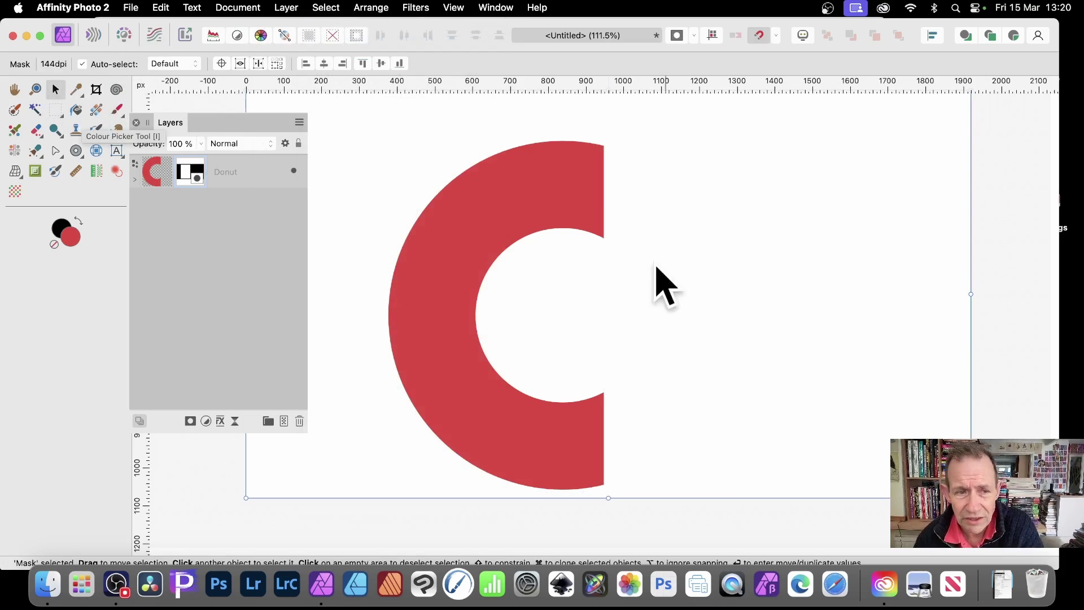
click(135, 180)
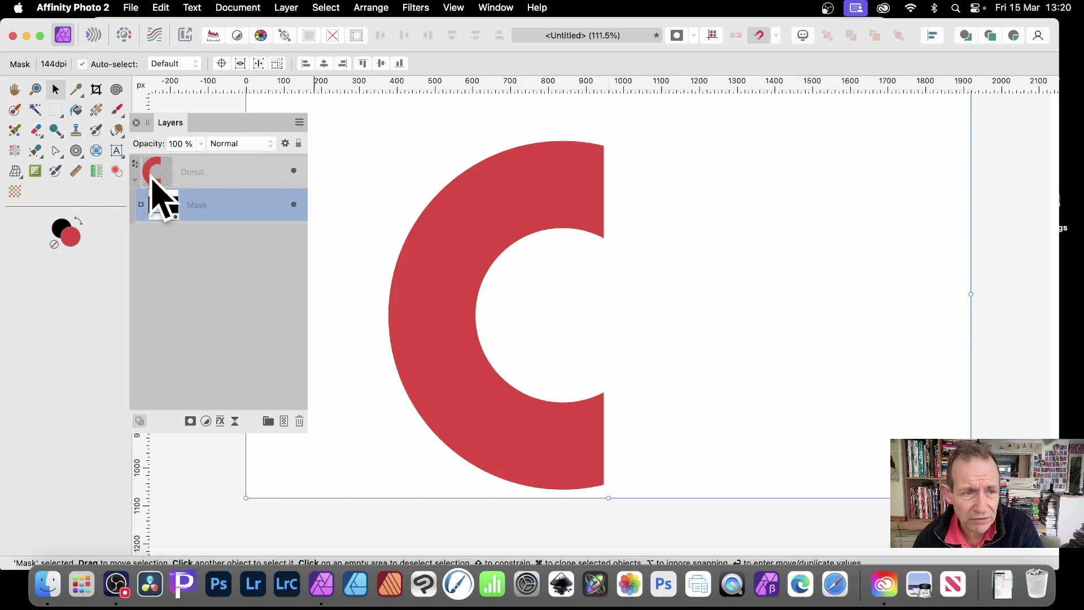
click(153, 172)
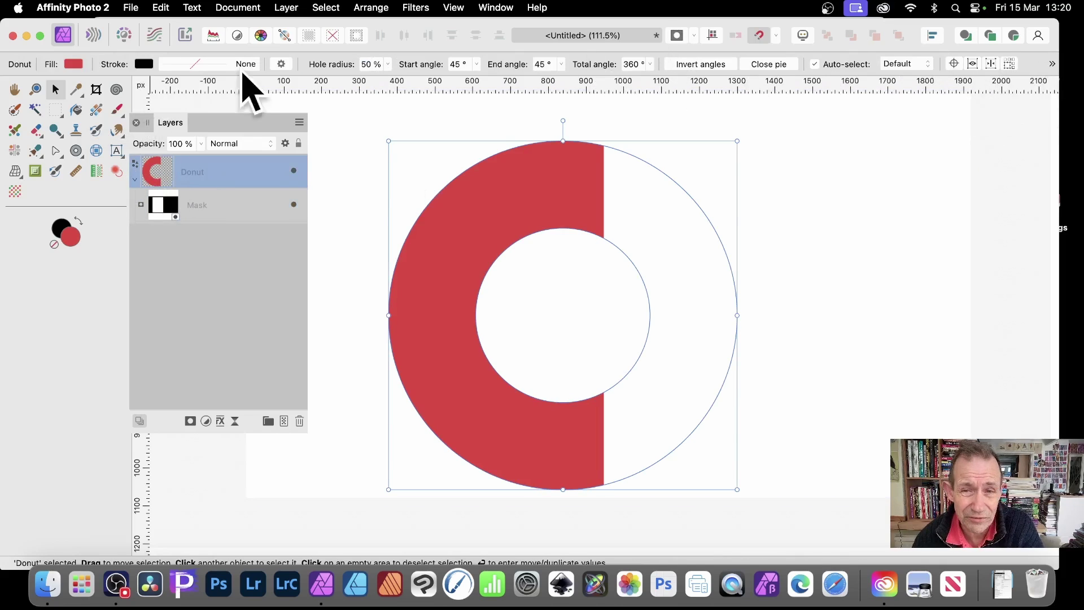
click(1052, 63)
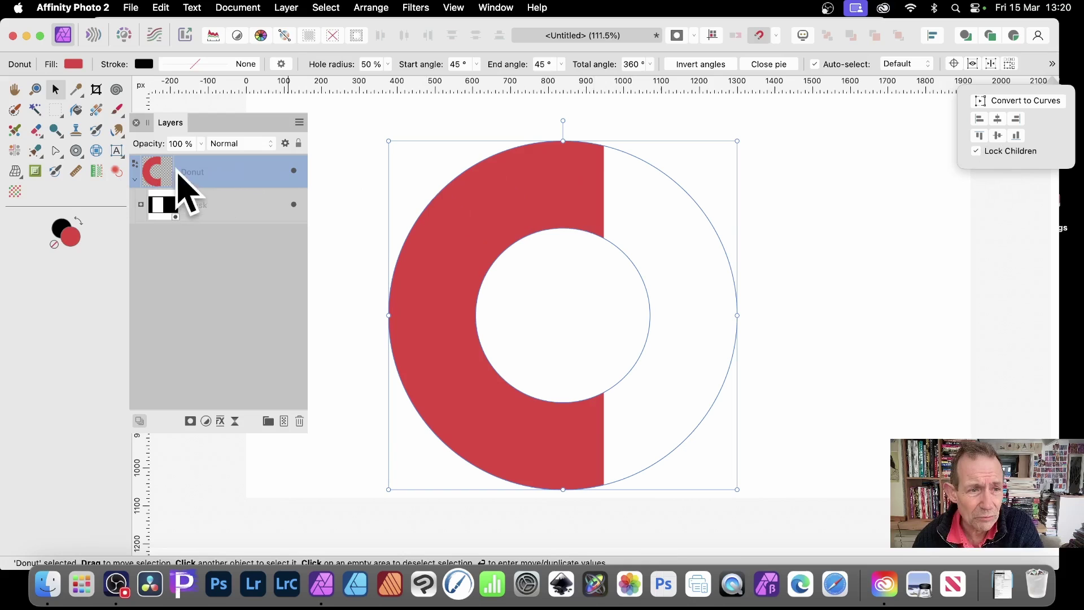
drag(548, 207, 607, 209)
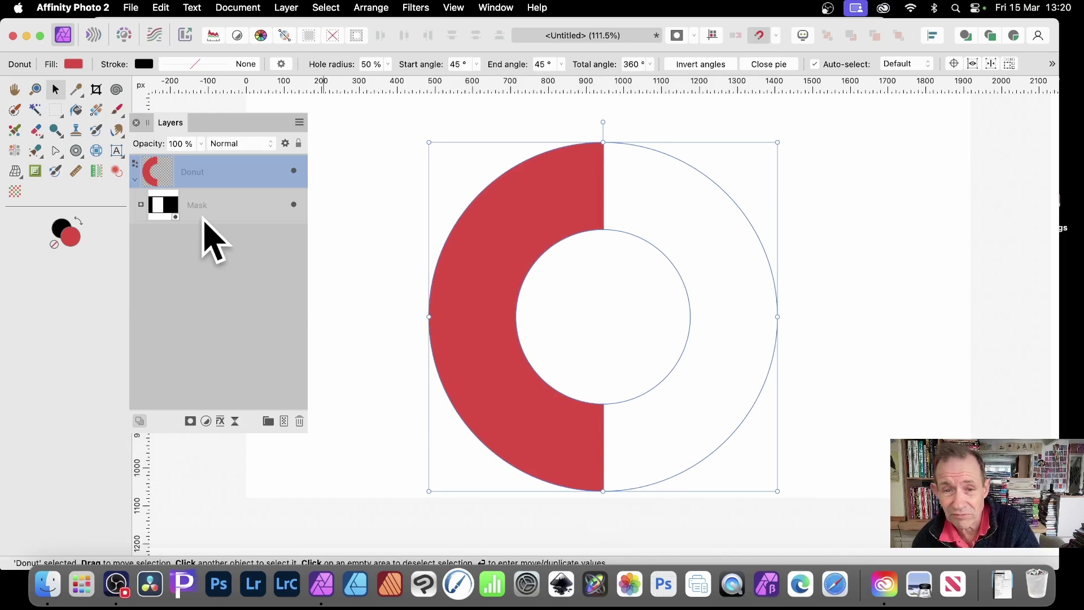
drag(576, 222, 488, 208)
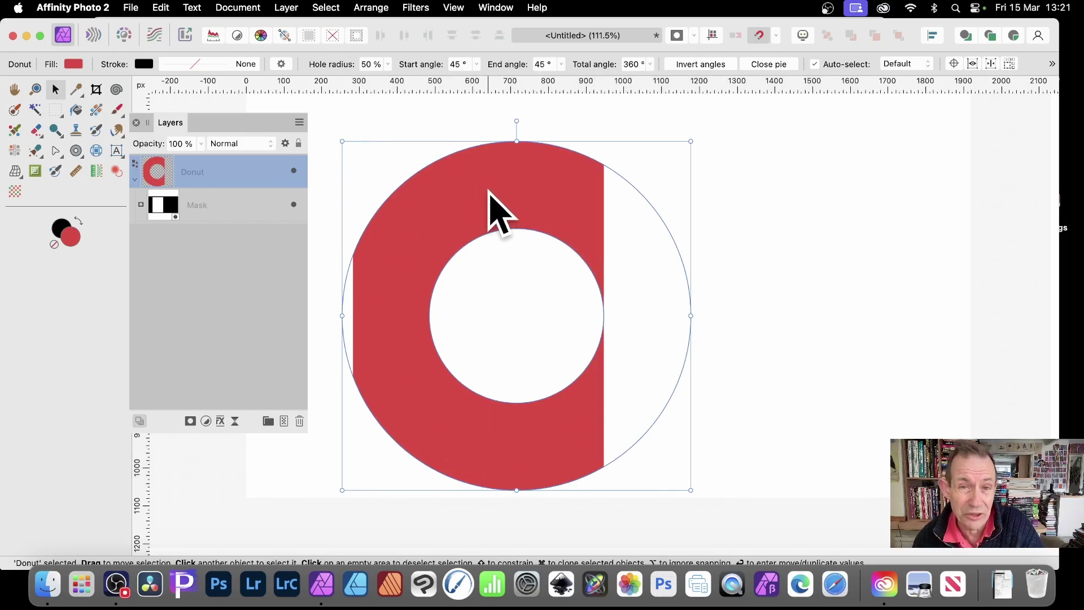
drag(505, 199, 600, 200)
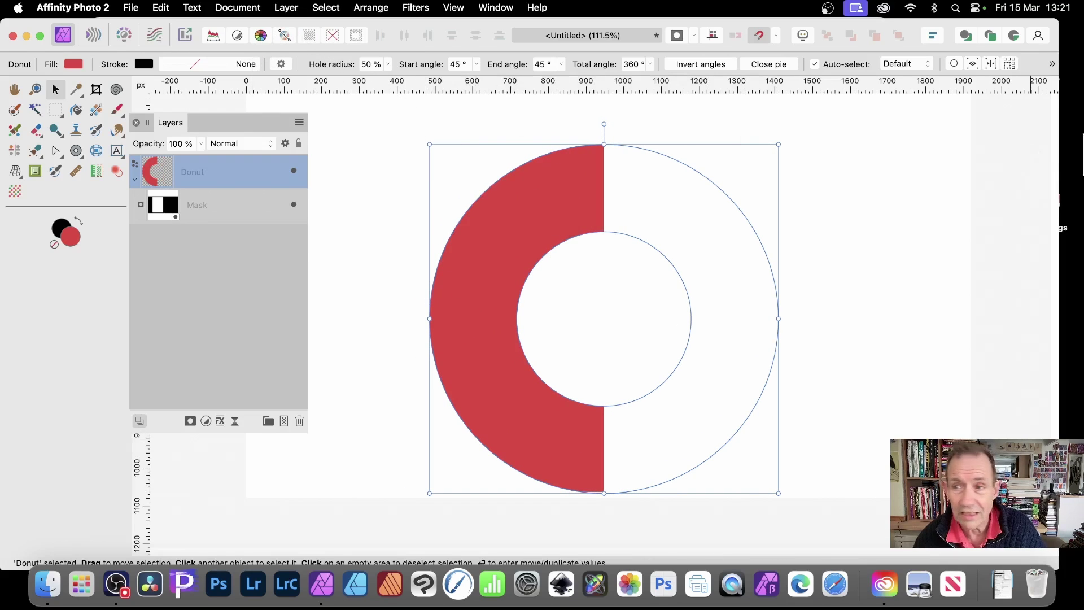
Untick Lock Children and drag the donut with its mask slightly to the right.
click(1052, 64)
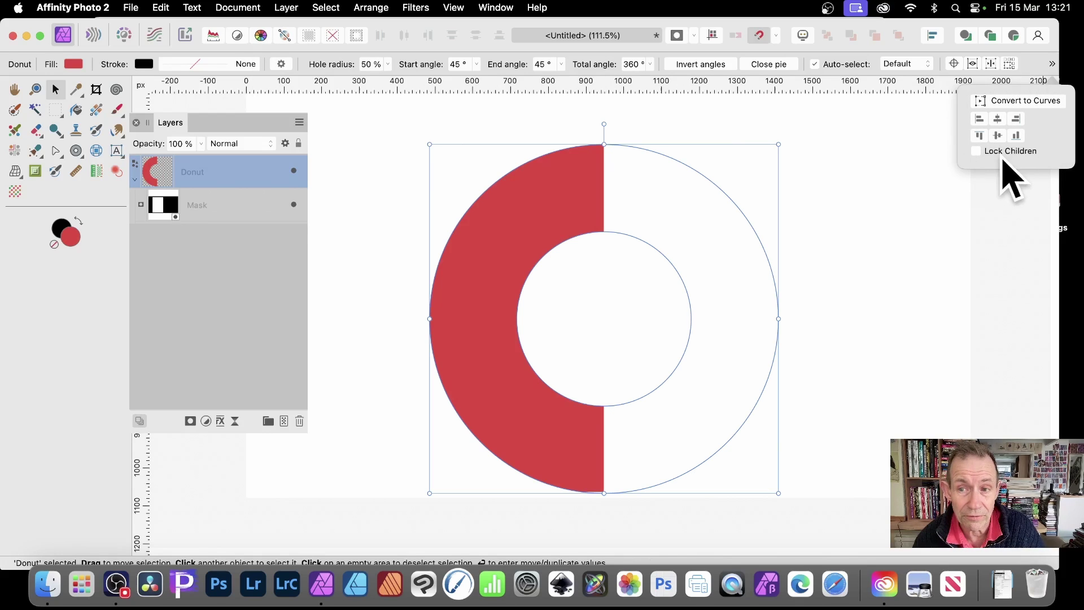
click(434, 182)
click(570, 193)
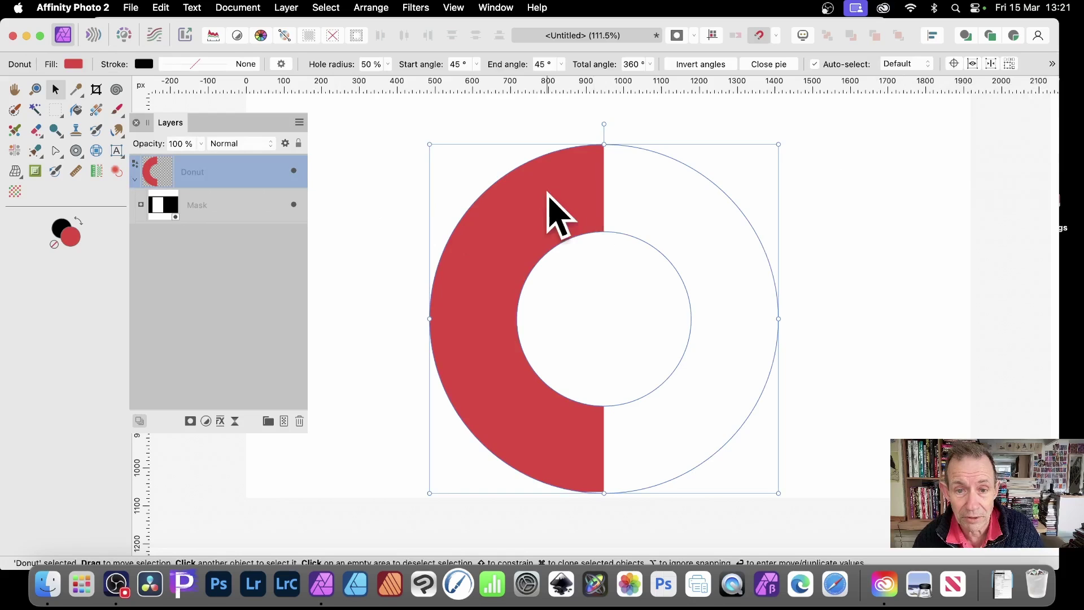
drag(573, 190, 607, 186)
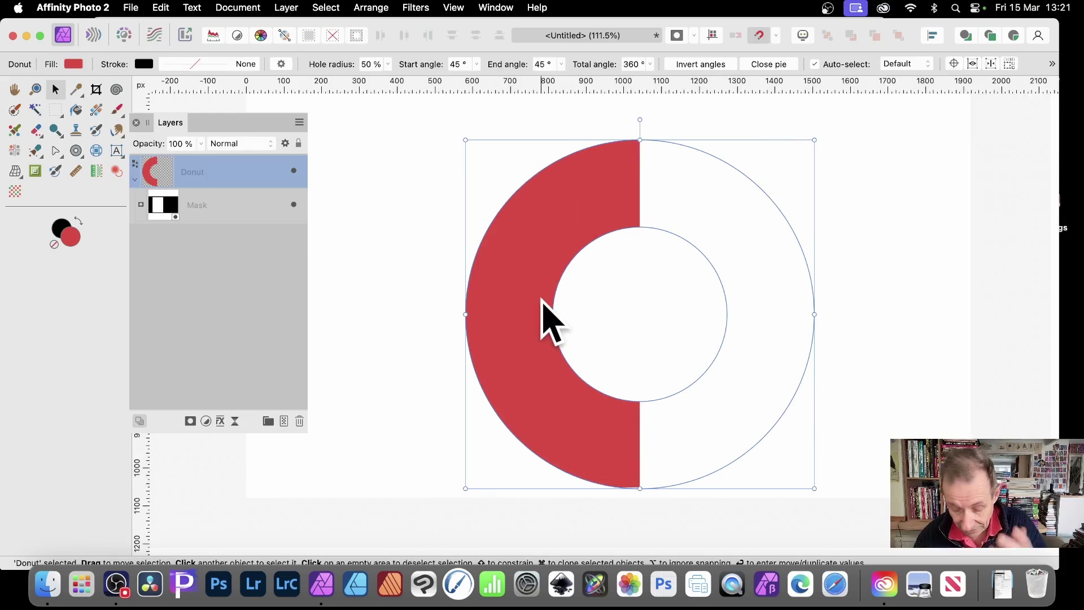
Apply an Outer Shadow layer effect: radius 26.3 px, offset 29.6 px, intensity 69%.
click(222, 421)
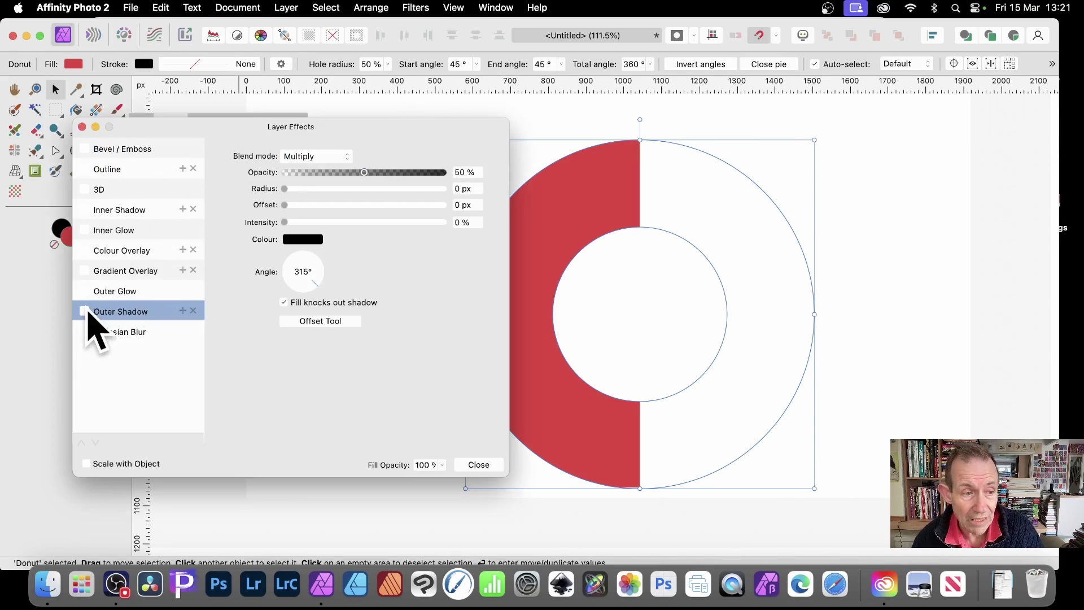
drag(336, 189, 388, 205)
click(394, 222)
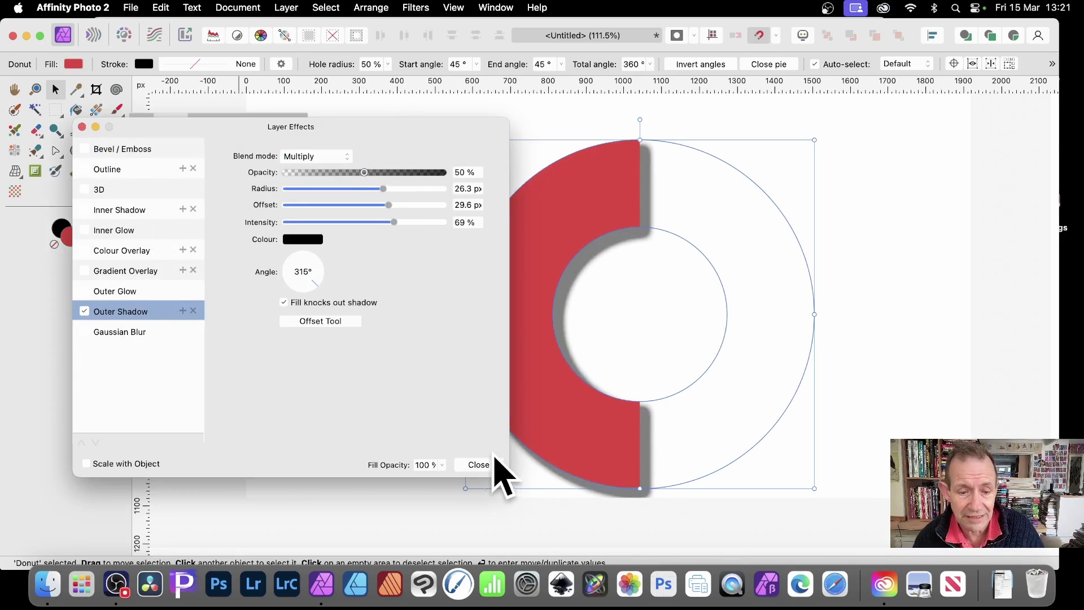
click(479, 465)
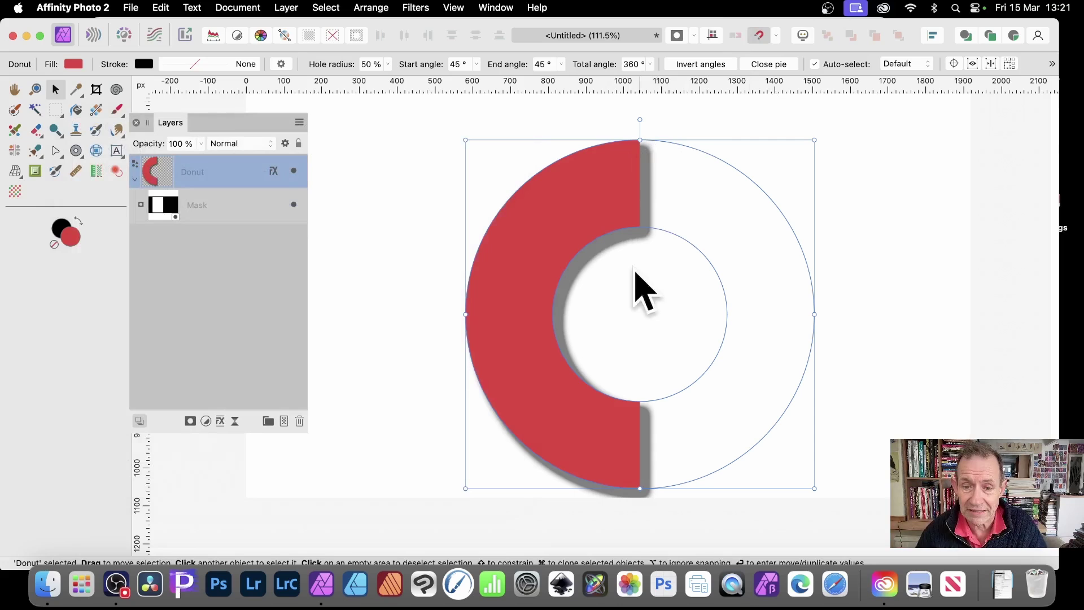
Delete the half donut and draw a large red circle on the page.
key(Delete)
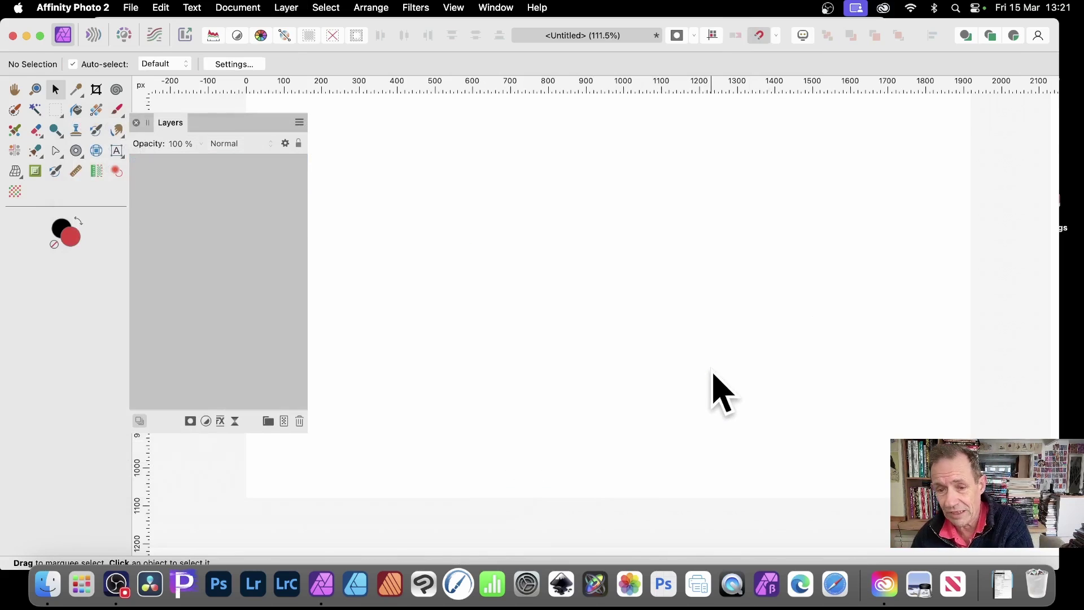
click(77, 150)
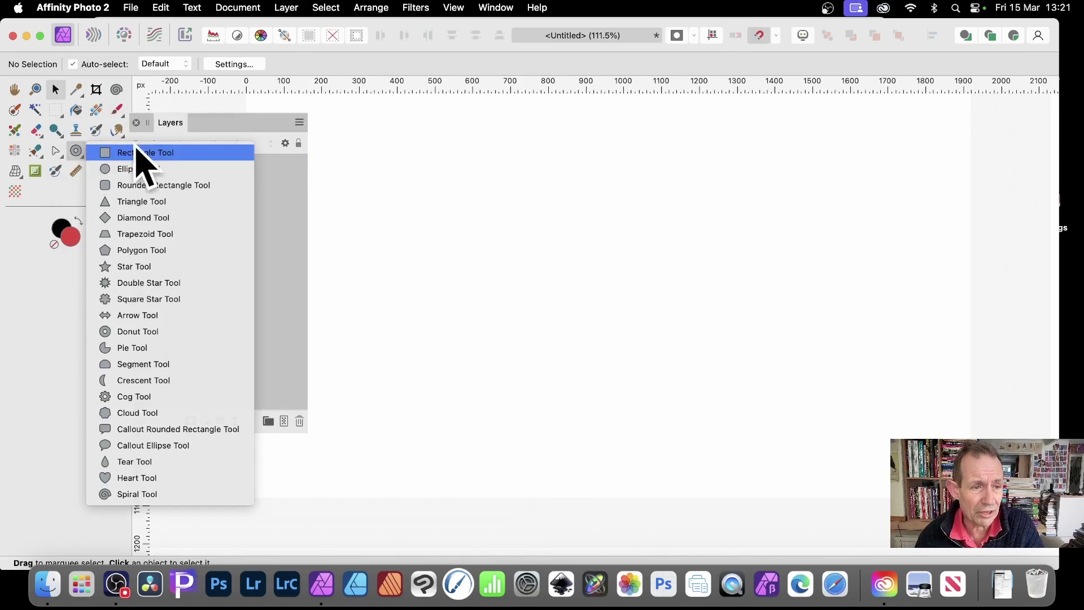
click(138, 169)
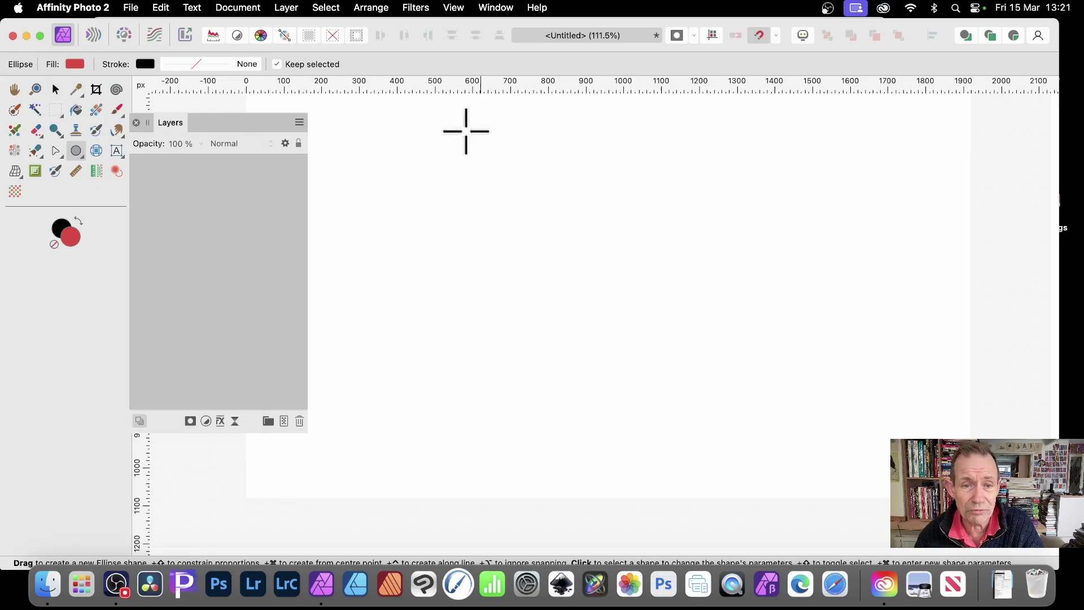
drag(408, 127, 741, 452)
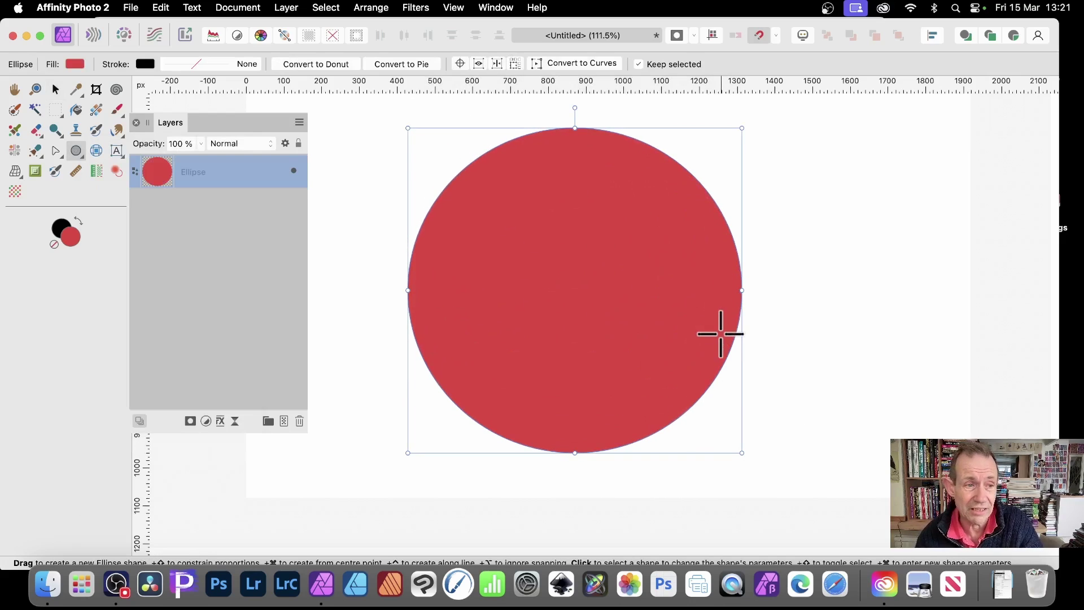
Mask the circle to a rectangle over its left half, deselect, and target the Ellipse layer.
click(57, 109)
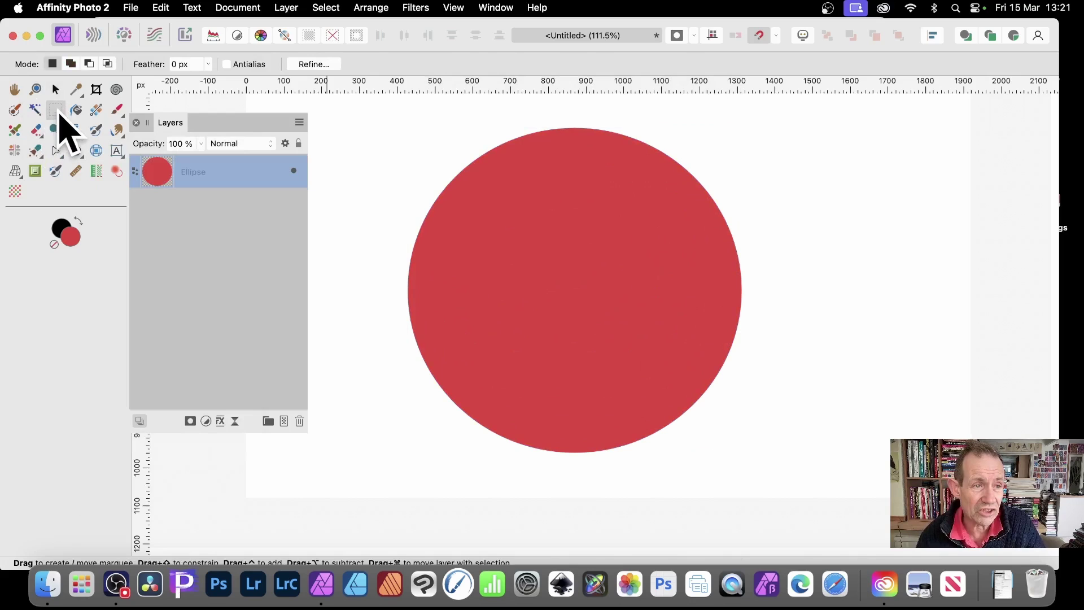
click(56, 110)
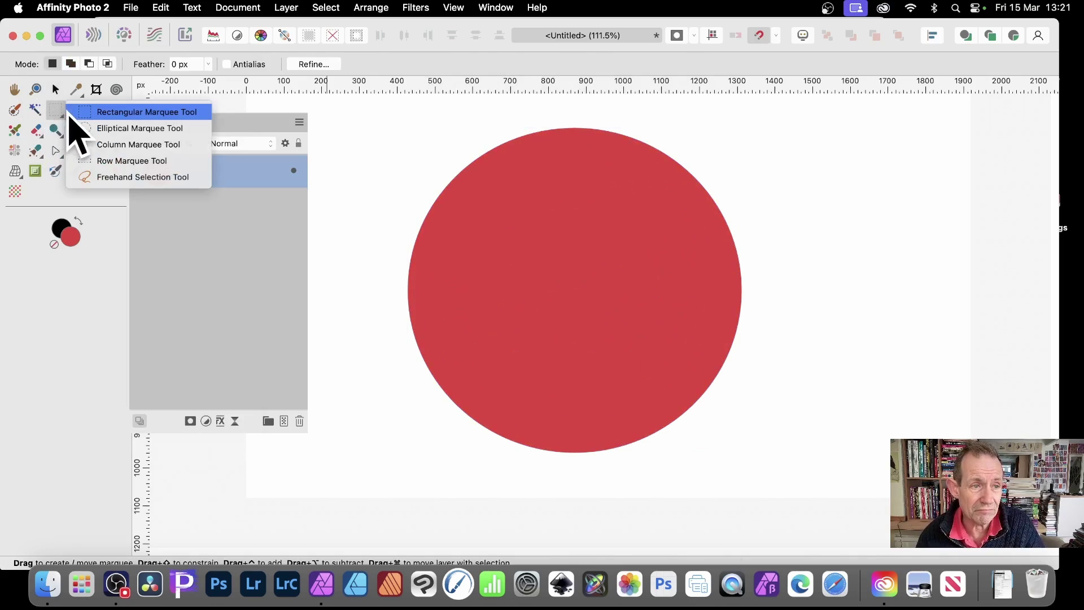
click(139, 114)
drag(593, 276, 580, 475)
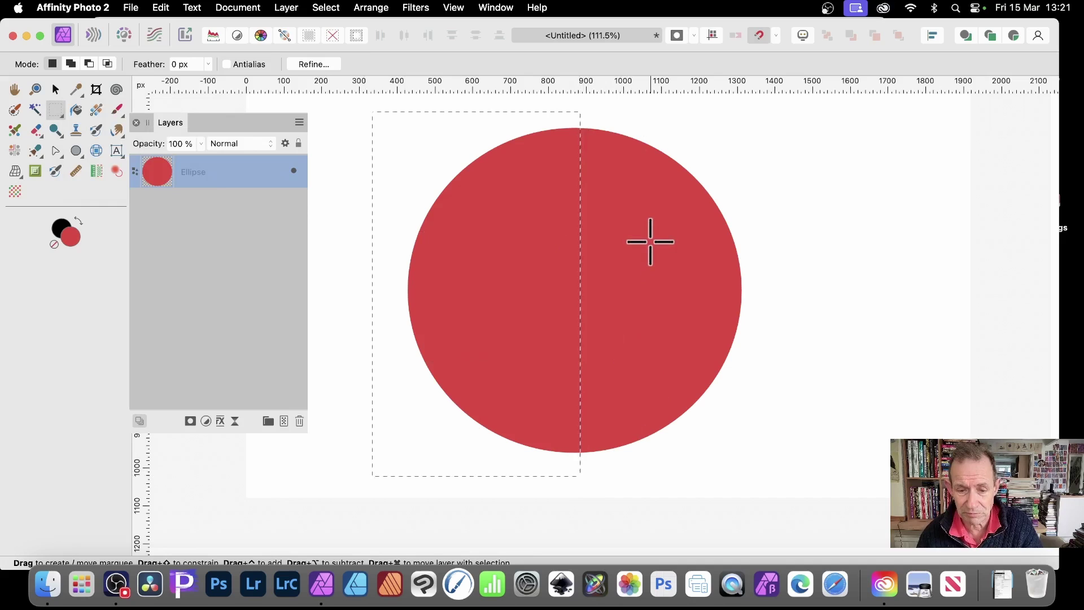
click(189, 421)
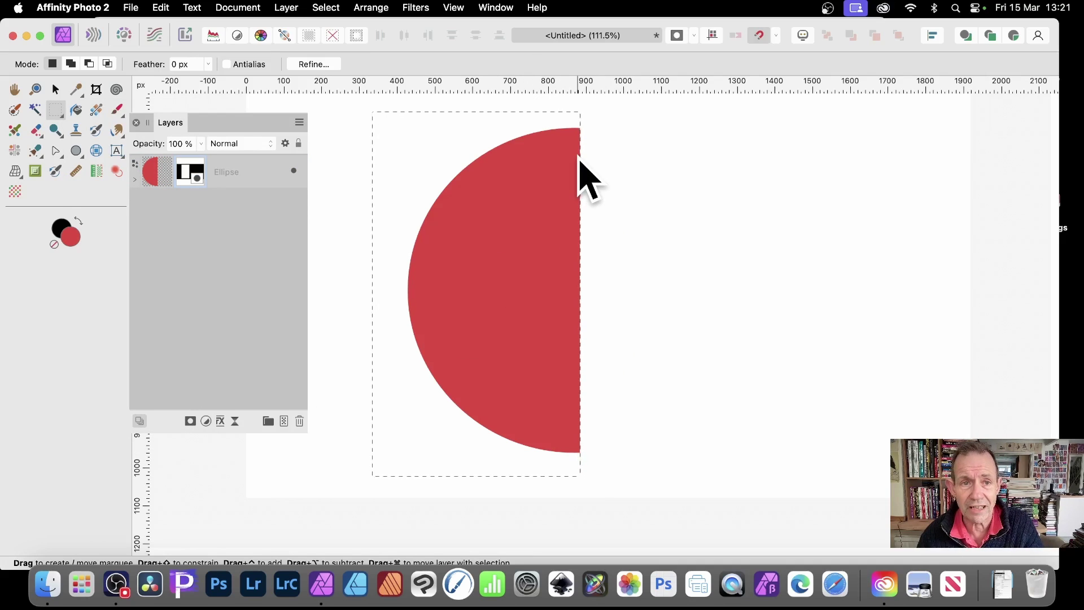
click(337, 4)
click(335, 42)
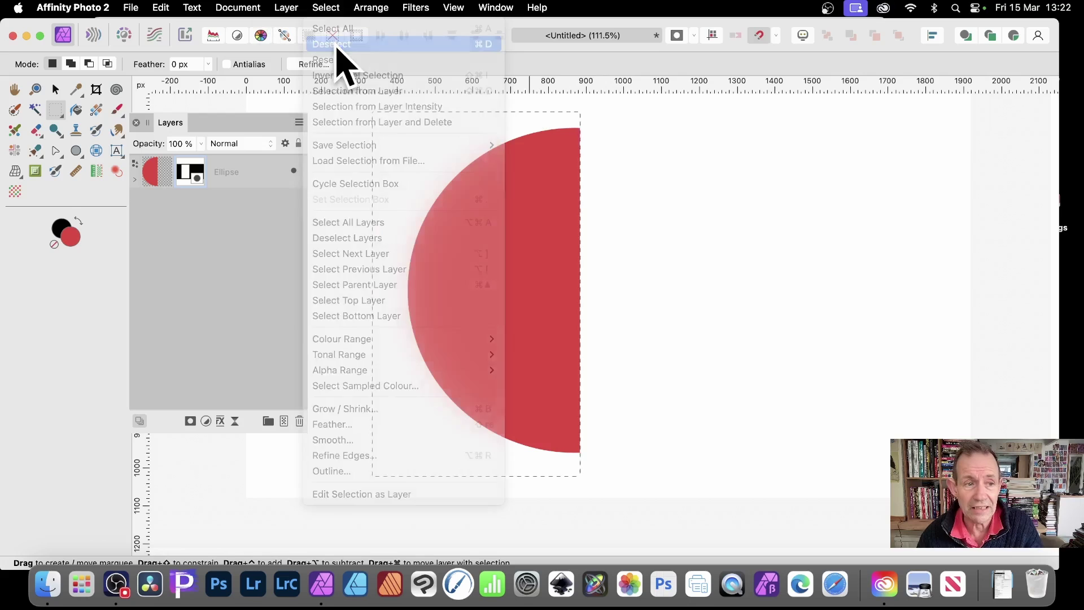
click(136, 179)
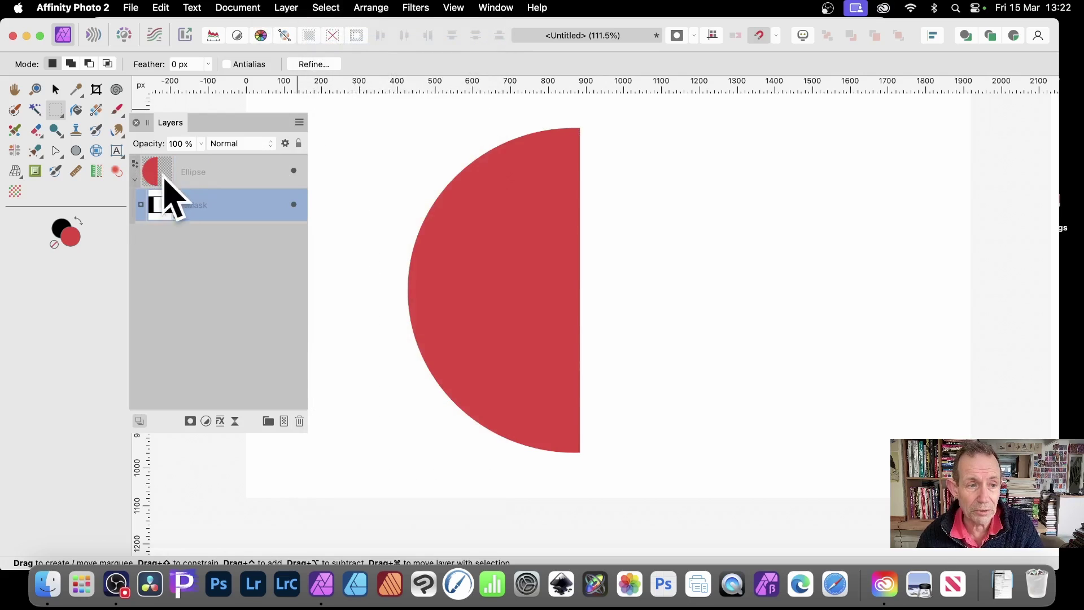
click(162, 180)
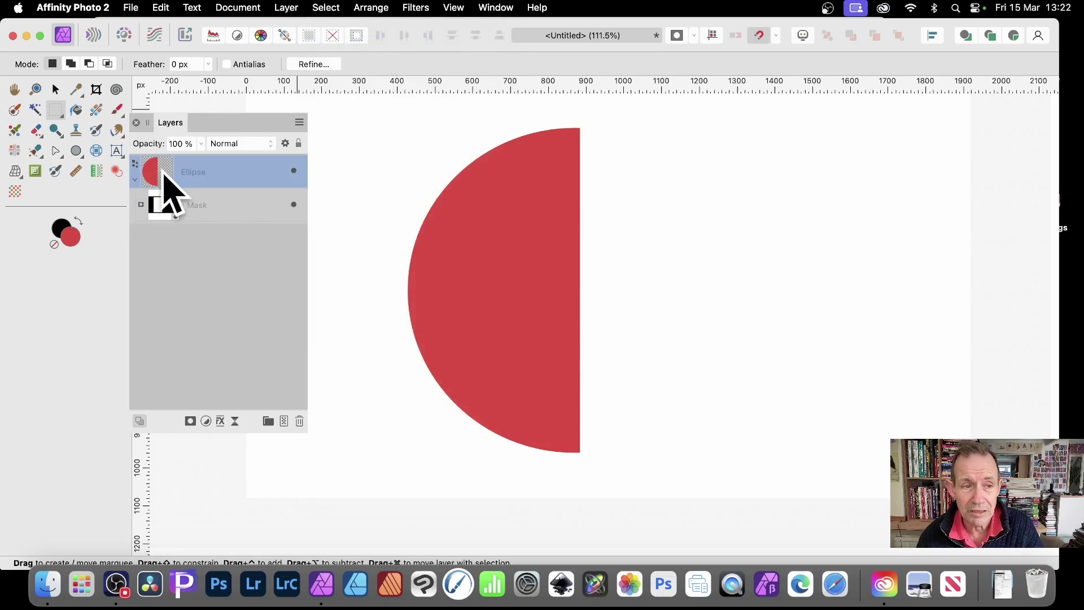
Nudge the half circle left and give it a 3D layer effect with 34.2 px radius.
click(57, 89)
drag(534, 219, 506, 221)
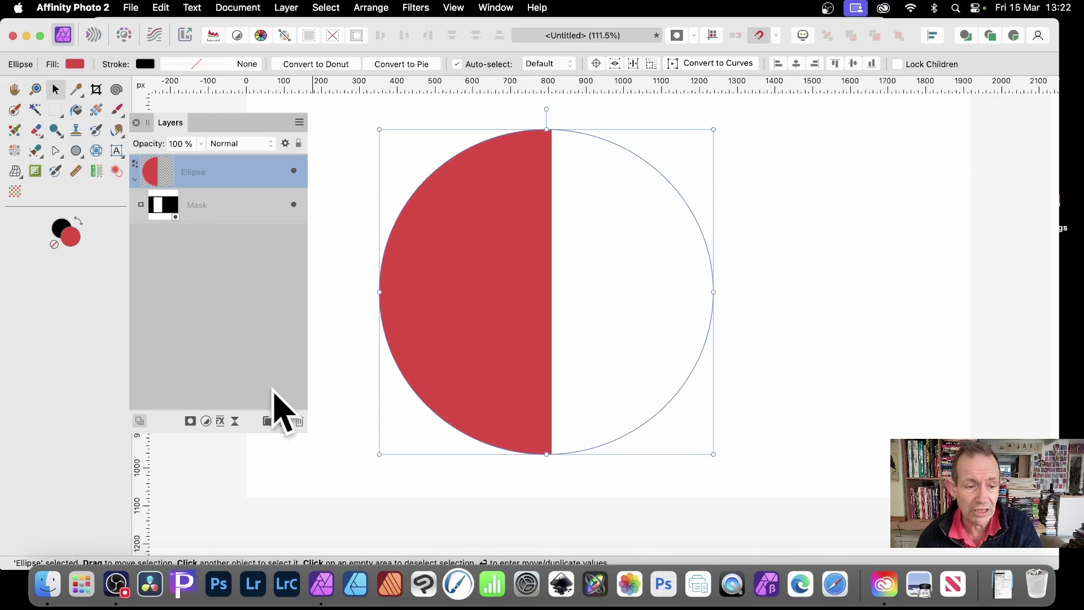
click(221, 421)
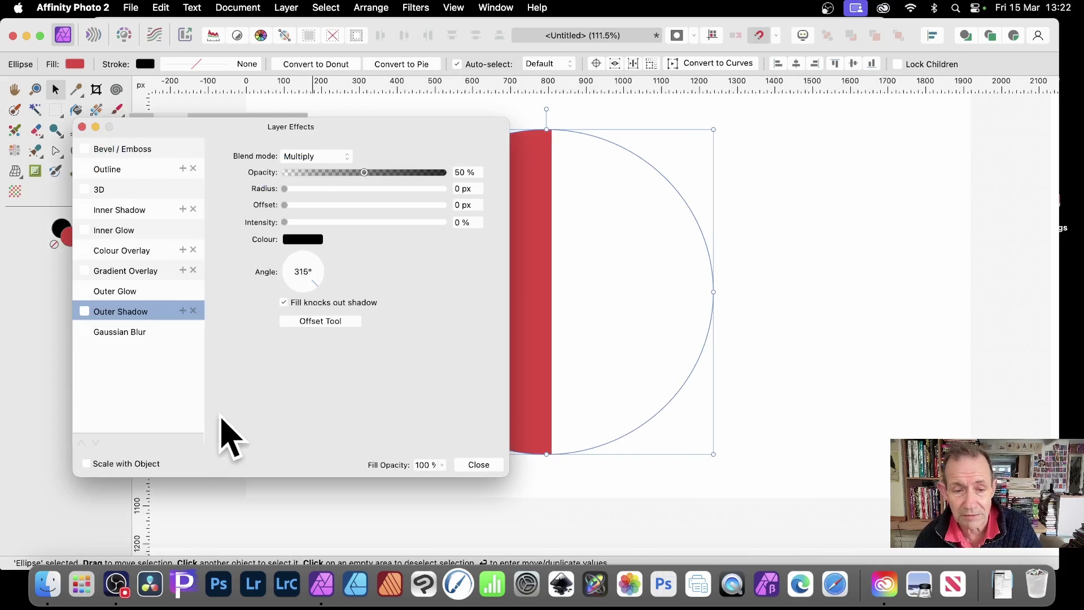
click(91, 191)
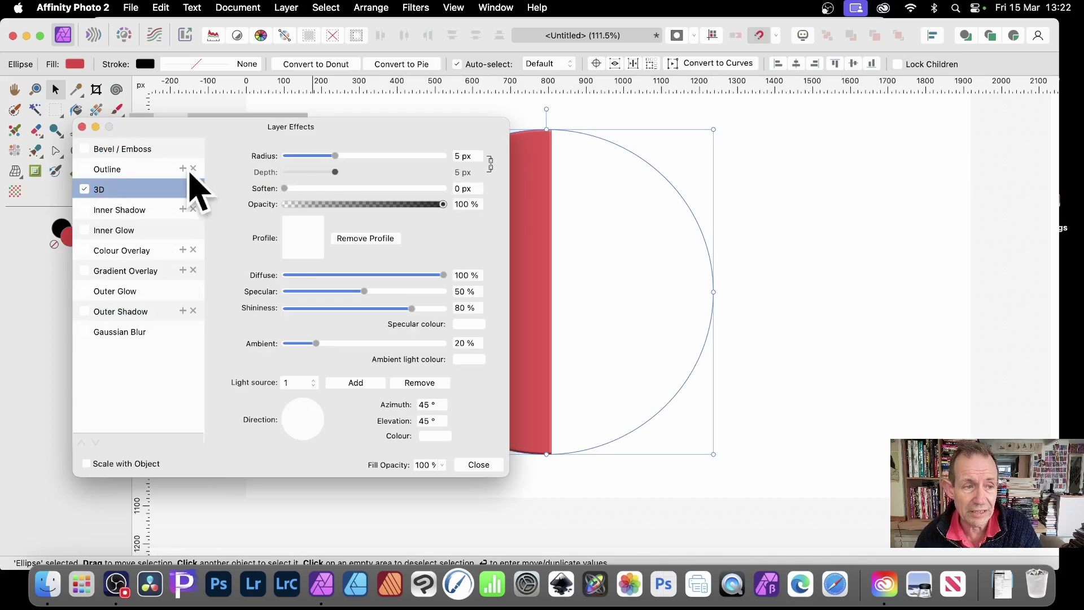
drag(347, 157, 394, 155)
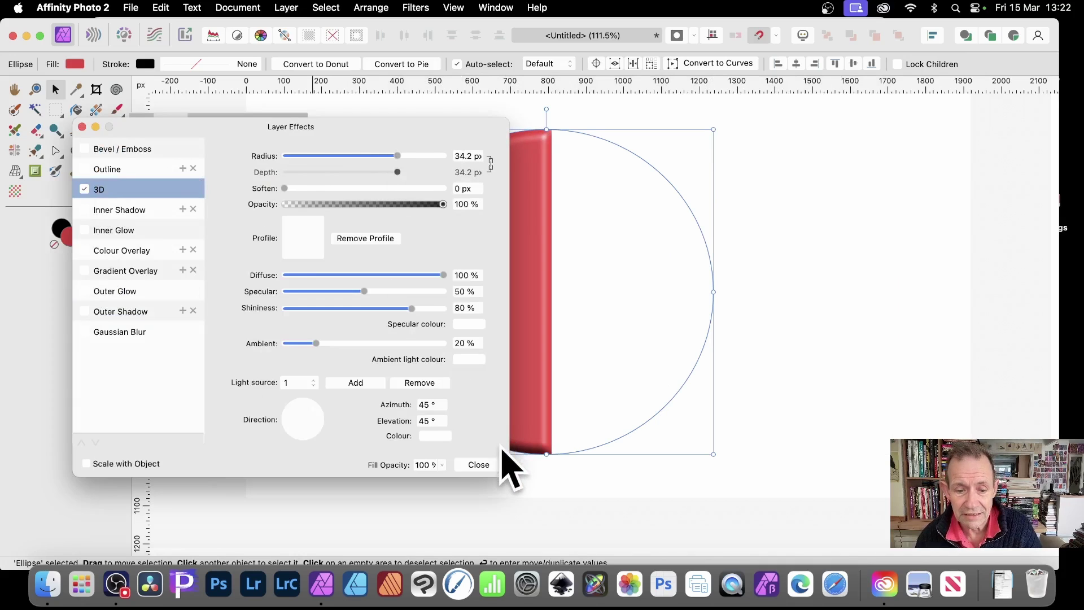
click(487, 465)
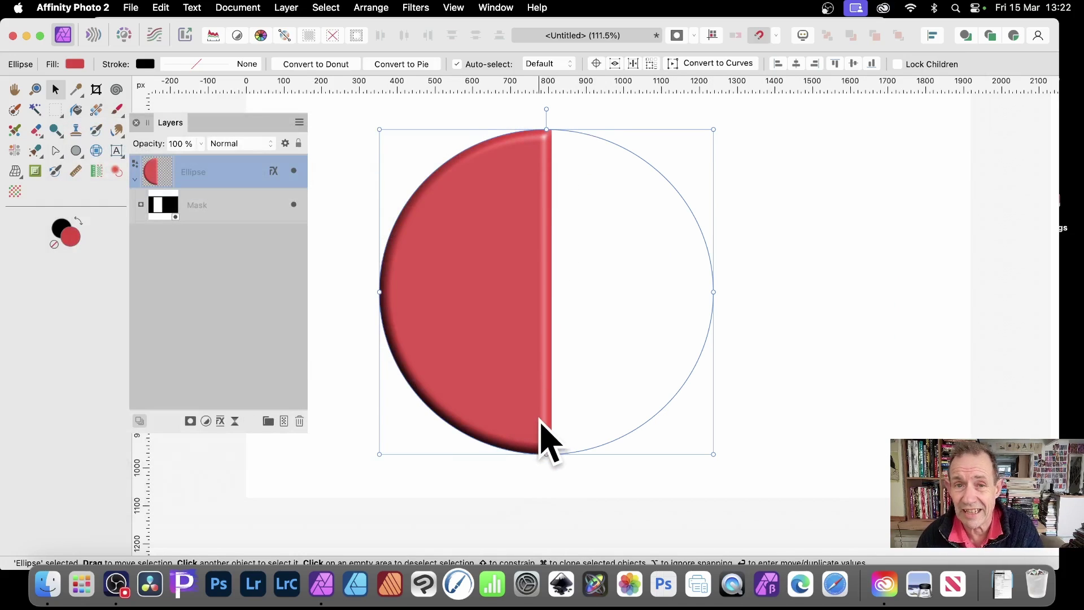
Delete the half circle and type 'text' as artistic text on the canvas.
key(Delete)
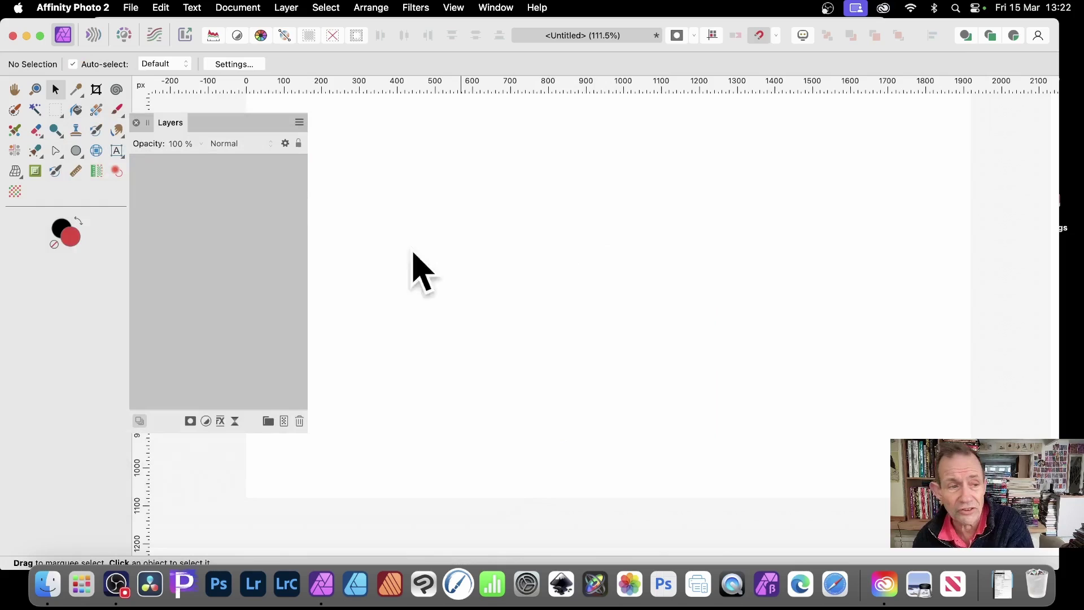
click(116, 150)
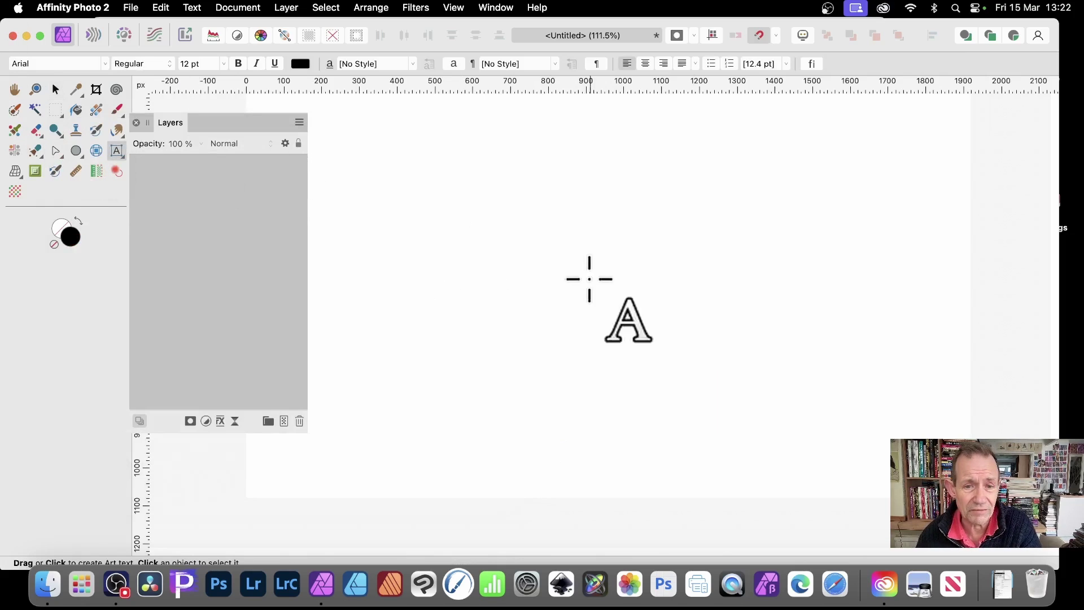
click(485, 242)
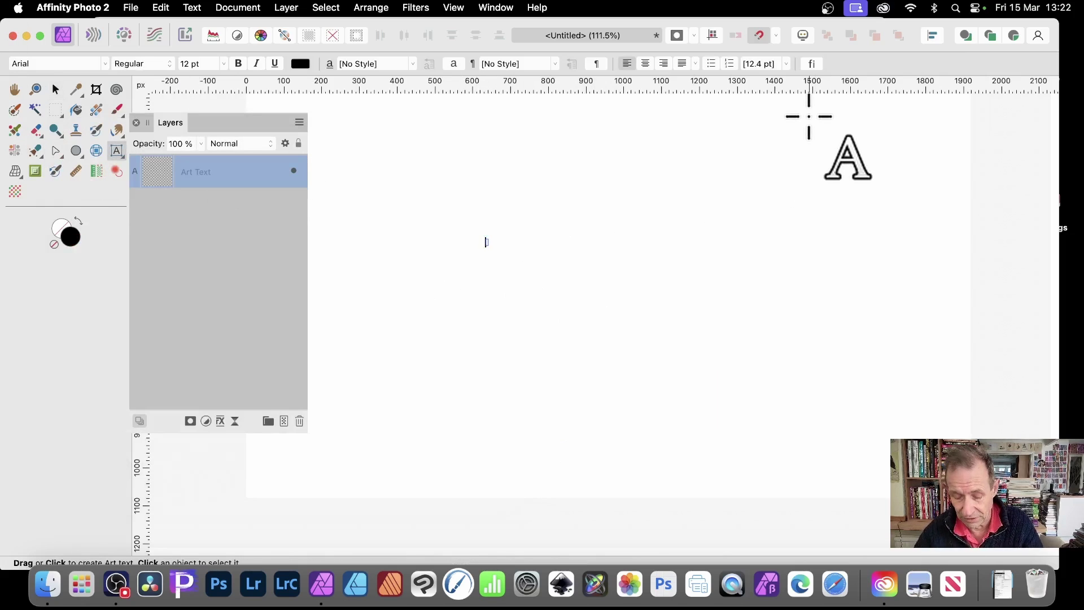
text(text)
Enlarge the word 'text' to about 379 pt and reposition it on the page.
click(56, 89)
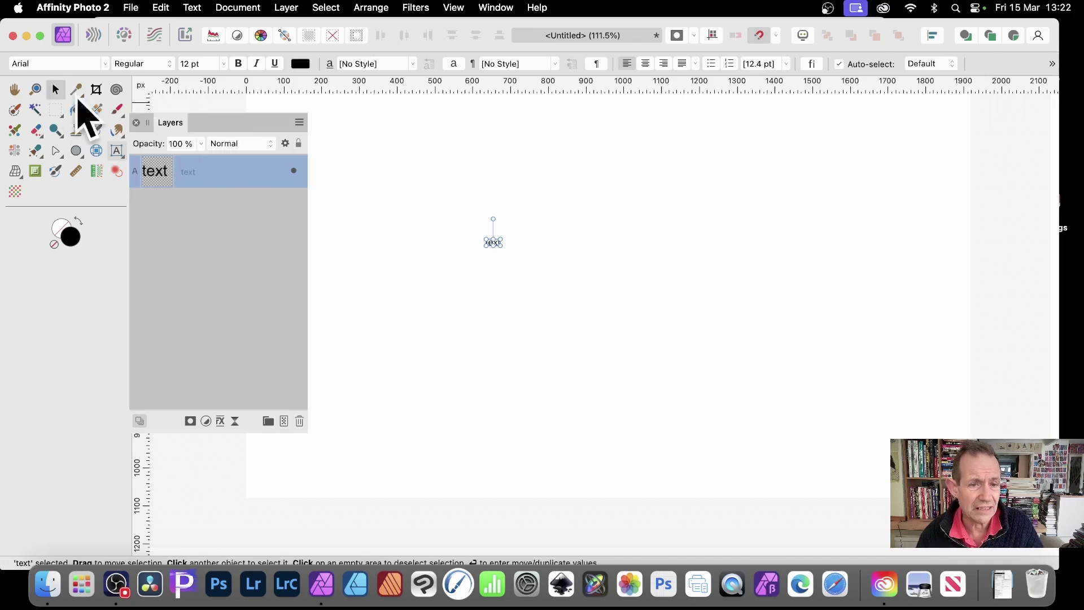
drag(502, 248, 853, 432)
drag(743, 339, 630, 219)
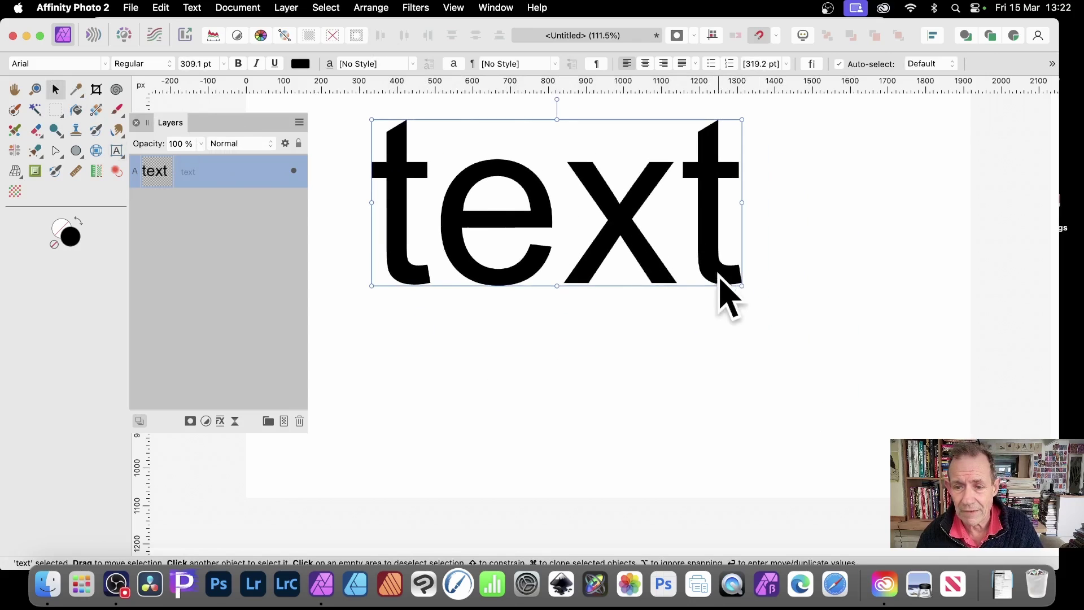
drag(741, 285, 826, 323)
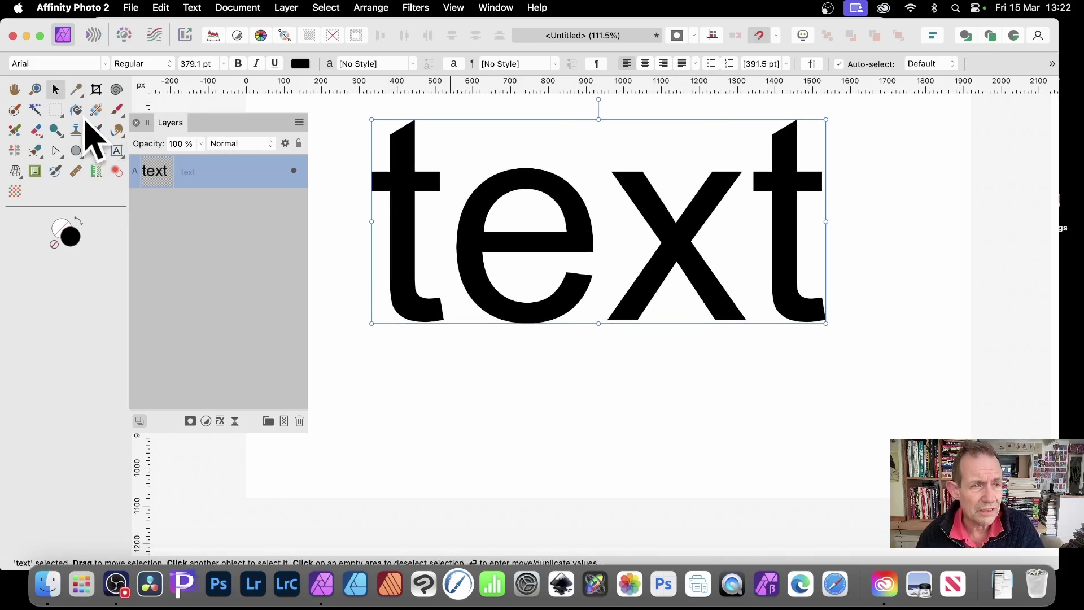
Marquee-select just the letter 't', mask the text layer to it, and target that mask.
click(55, 110)
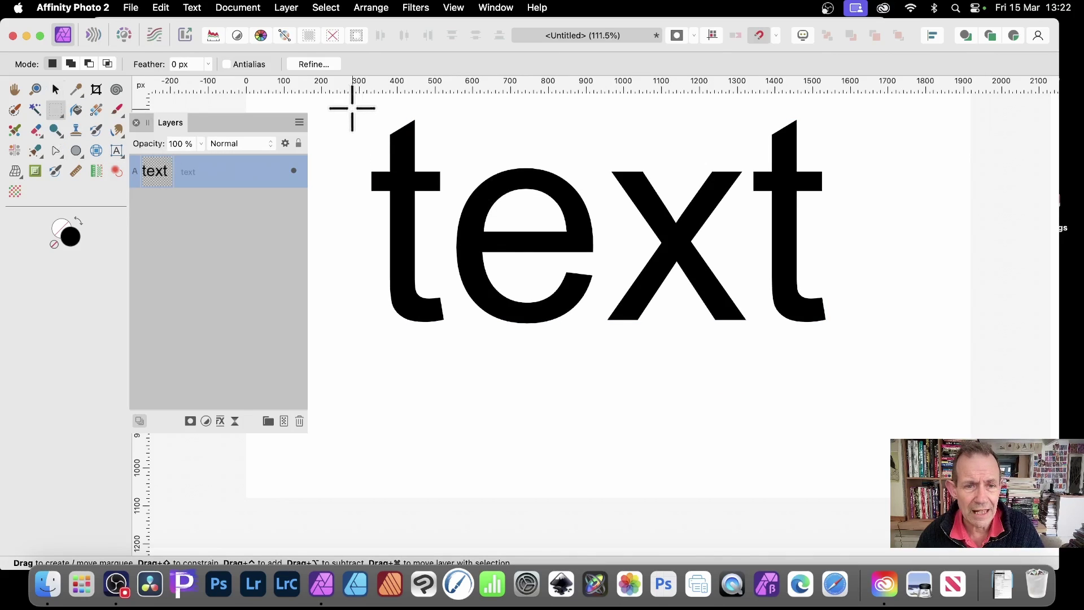
drag(352, 108, 535, 391)
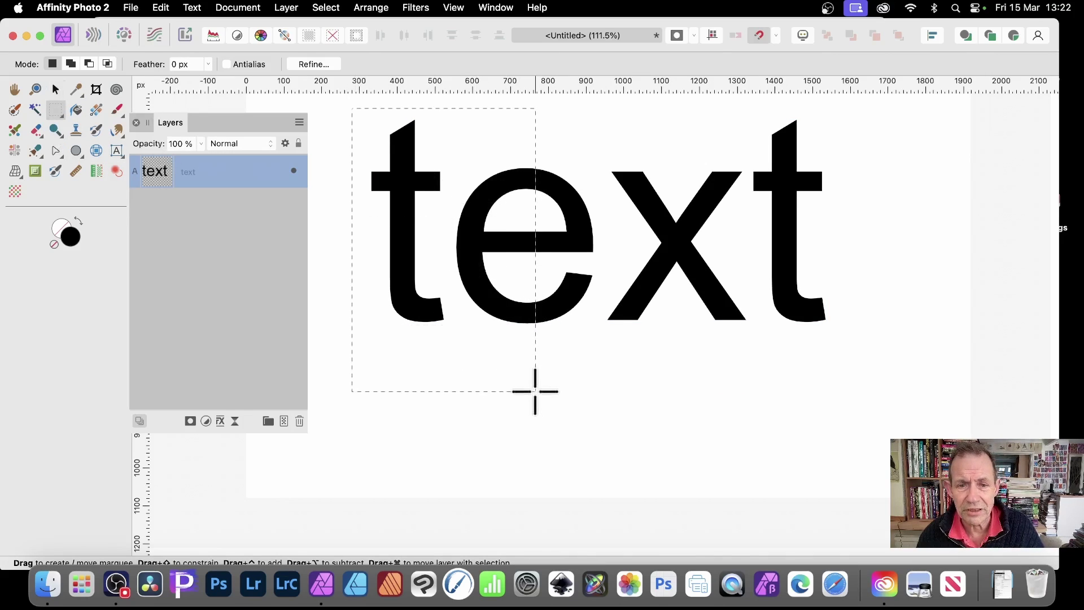
click(318, 111)
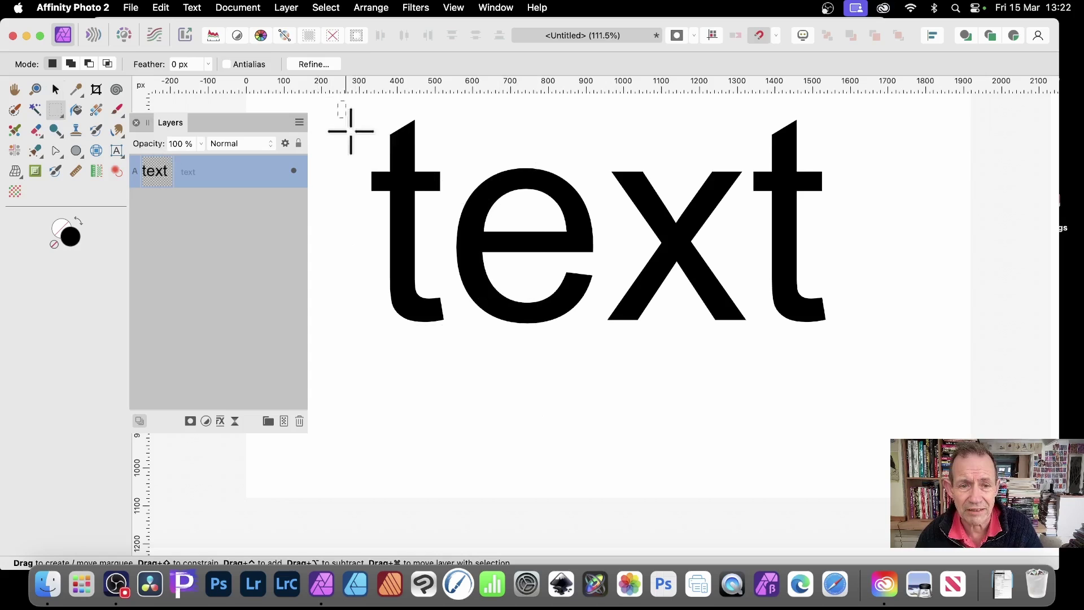
drag(350, 132, 444, 388)
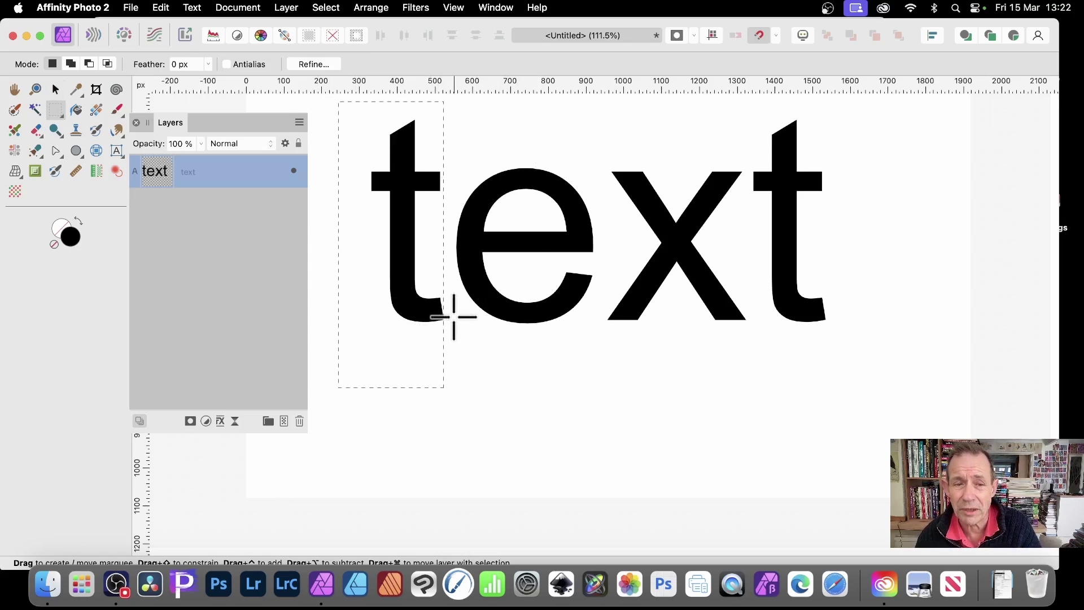
click(191, 422)
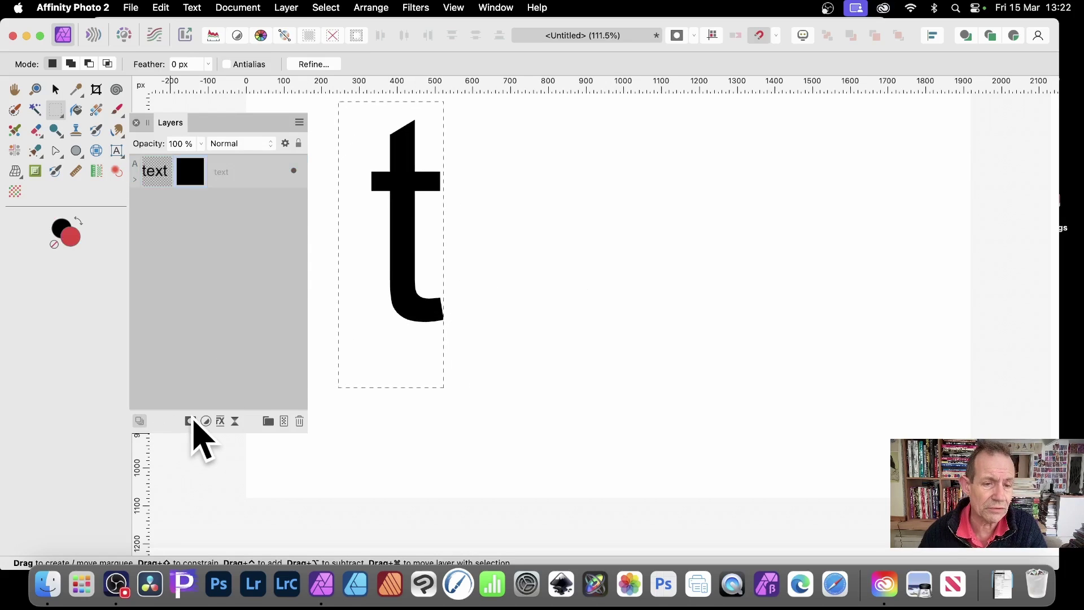
click(134, 180)
click(166, 210)
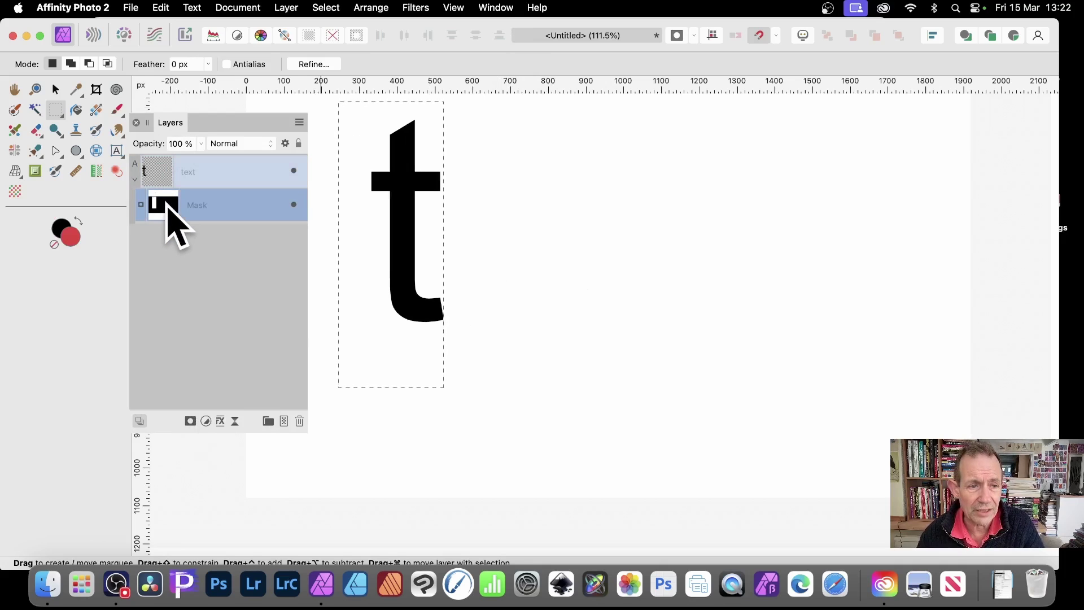
Clear the selection and apply Layer > Invert to the mask, hiding the 't'.
click(333, 7)
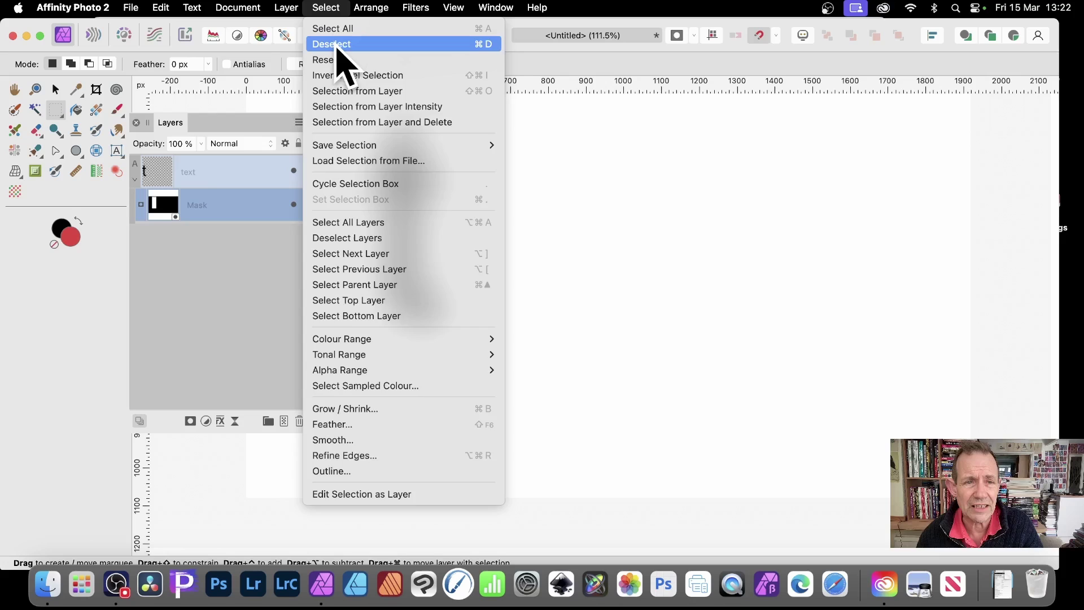
click(336, 44)
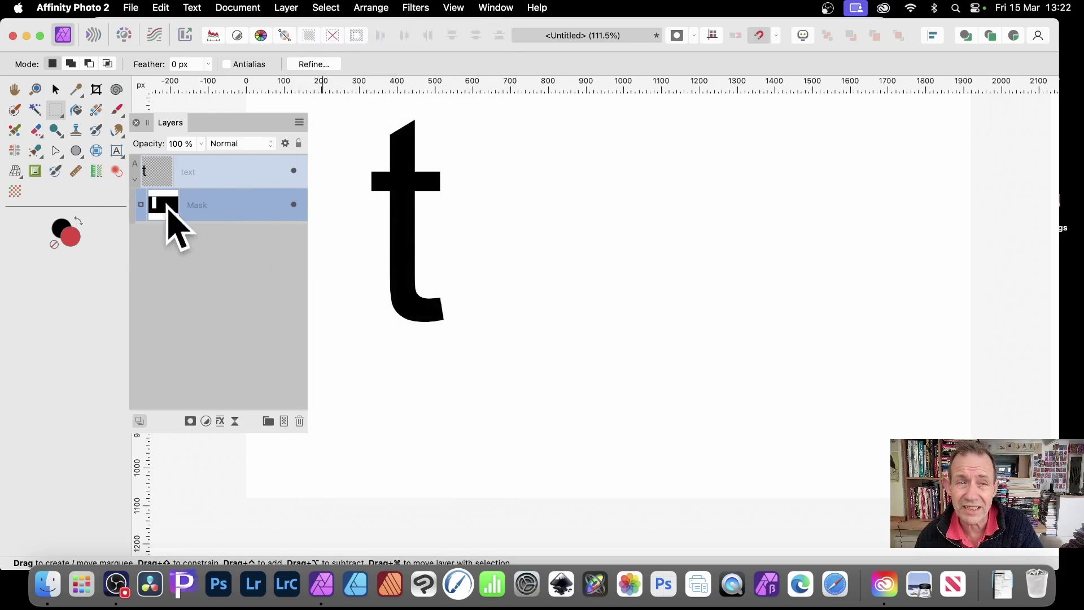
click(299, 7)
click(300, 45)
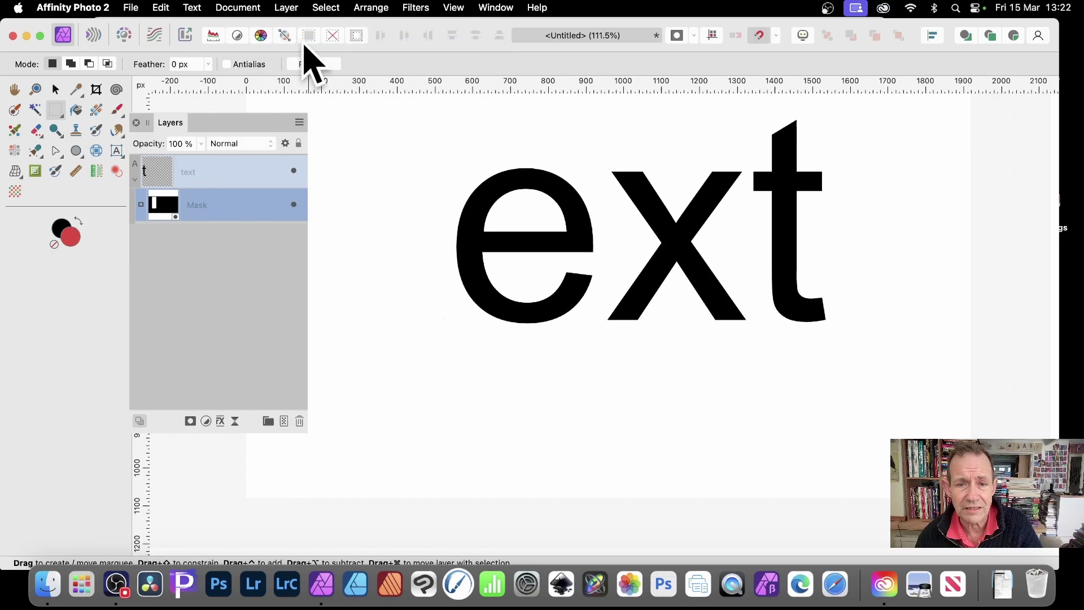